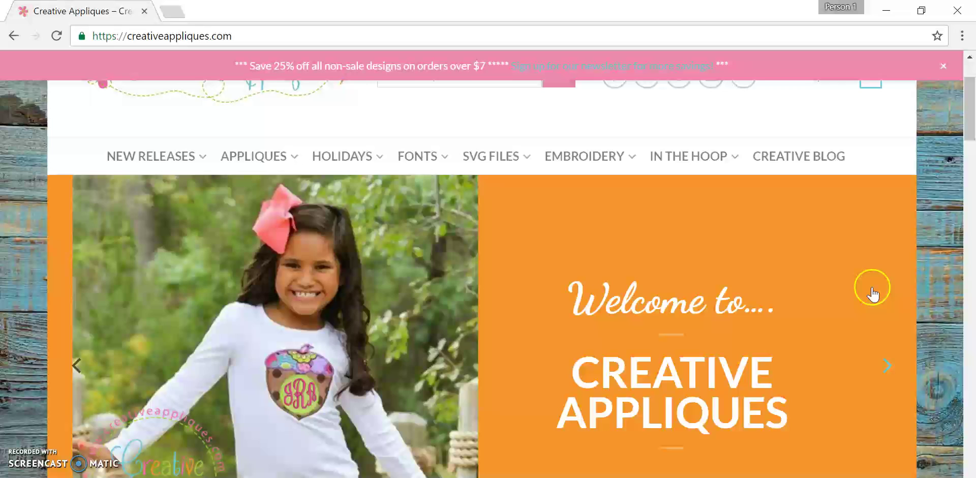
- Open the store's My Account page and go to the list of available downloads
{"action": "scroll", "coordinate": [871, 289], "scroll_direction": "up", "scroll_amount": 2}
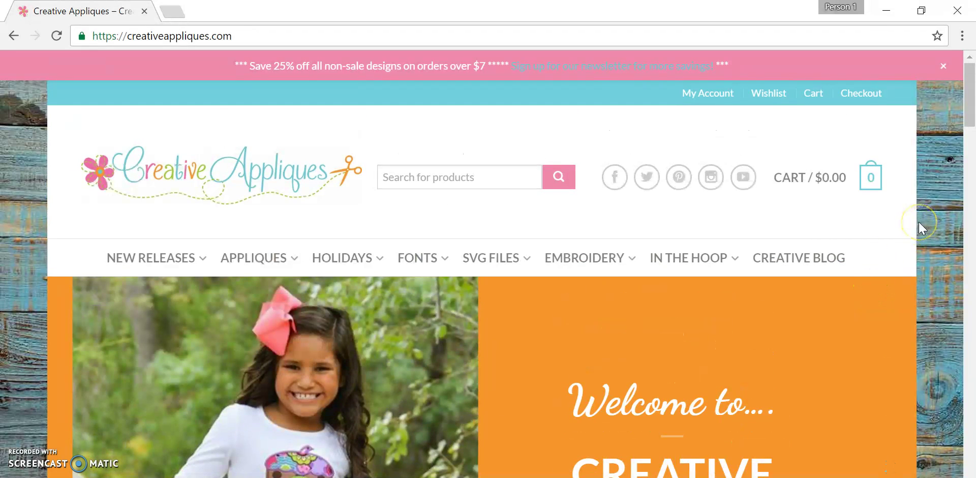
{"action": "left_click", "coordinate": [710, 95]}
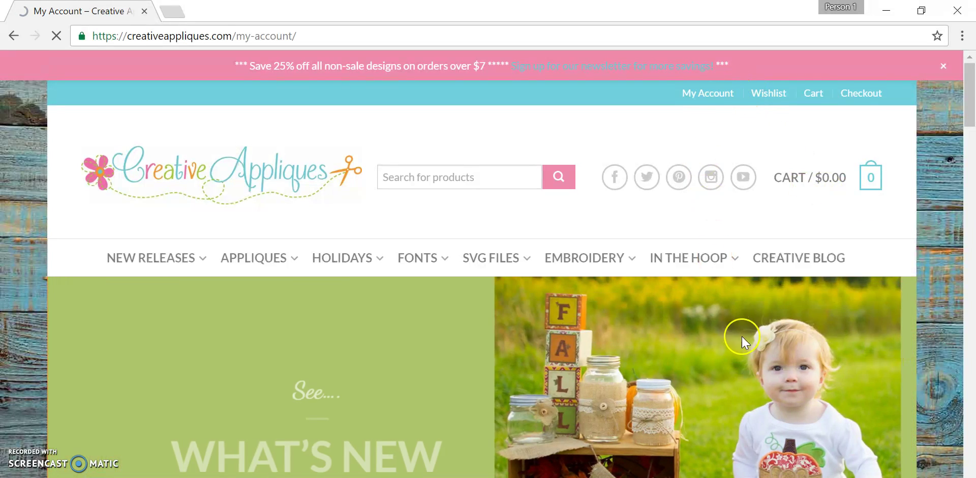
{"action": "scroll", "coordinate": [747, 342], "scroll_direction": "down", "scroll_amount": 6}
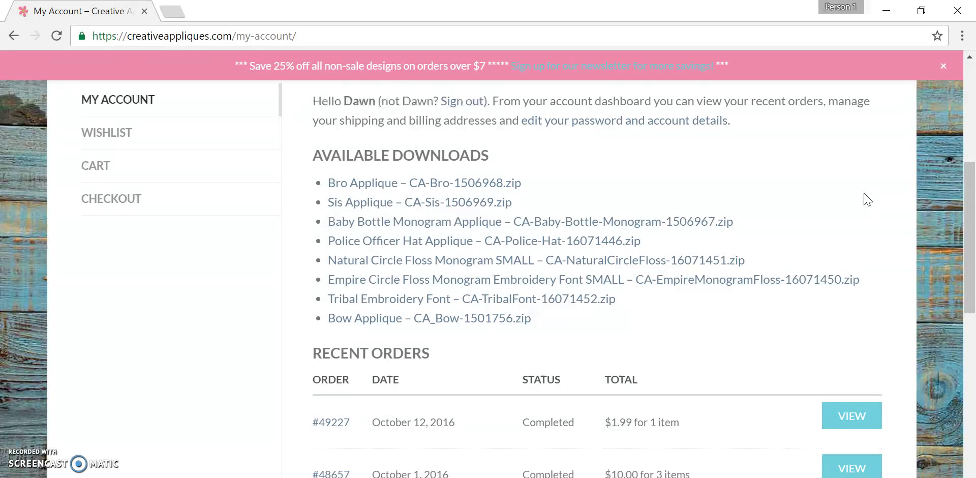
{"action": "left_click", "coordinate": [858, 194]}
{"action": "left_click", "coordinate": [874, 196]}
{"action": "scroll", "coordinate": [879, 179], "scroll_direction": "down", "scroll_amount": 2}
{"action": "scroll", "coordinate": [878, 179], "scroll_direction": "up", "scroll_amount": 2}
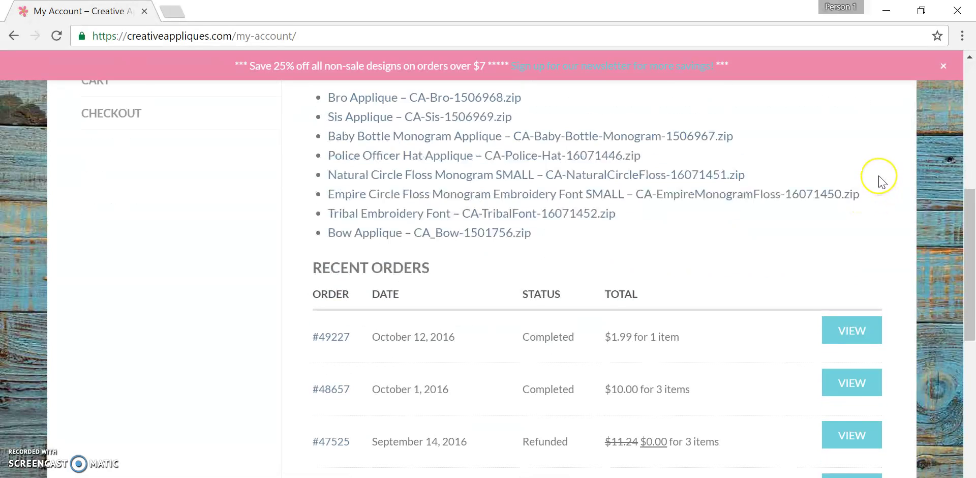
{"action": "left_click", "coordinate": [884, 183]}
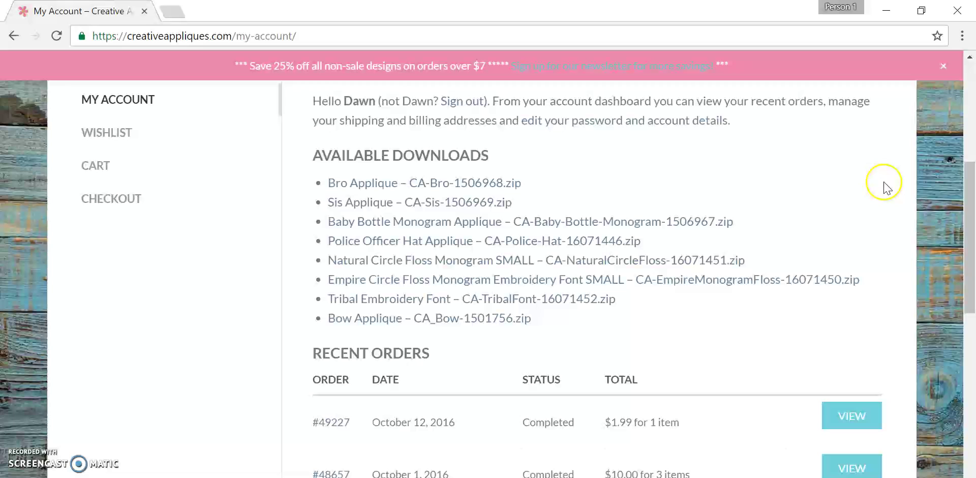
- Save the Bro Applique download as CA-Bro-1506968.zip to the Desktop
{"action": "right_click", "coordinate": [454, 189]}
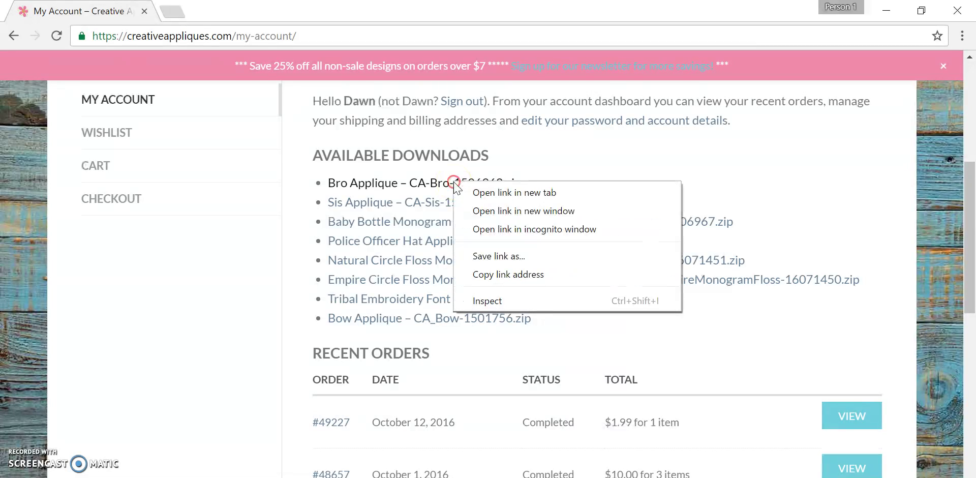
{"action": "left_click", "coordinate": [565, 259]}
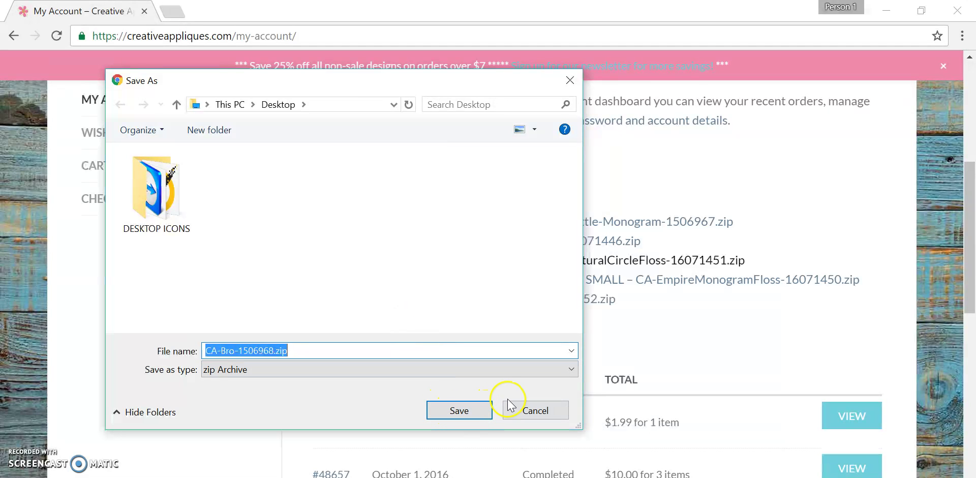
{"action": "left_click", "coordinate": [470, 416]}
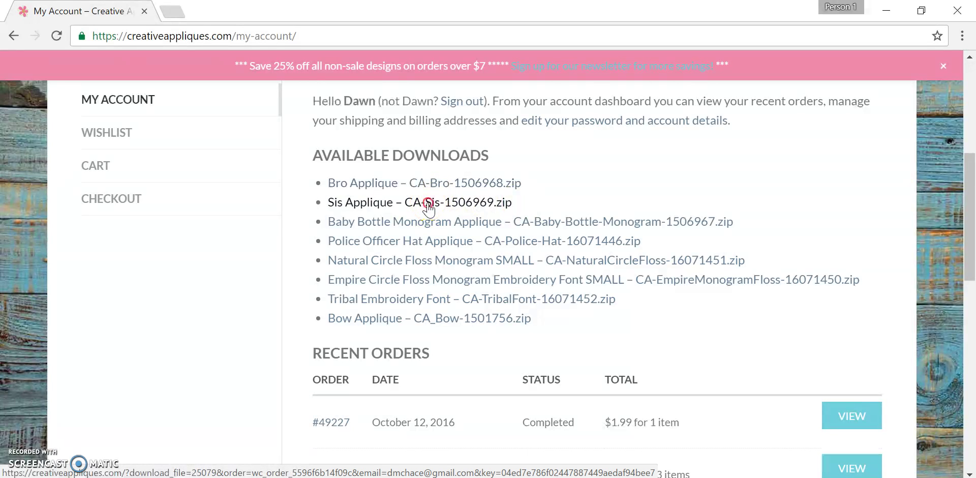
- Save the Sis Applique download as CA-Sis-1506969.zip to the Desktop
{"action": "right_click", "coordinate": [427, 202]}
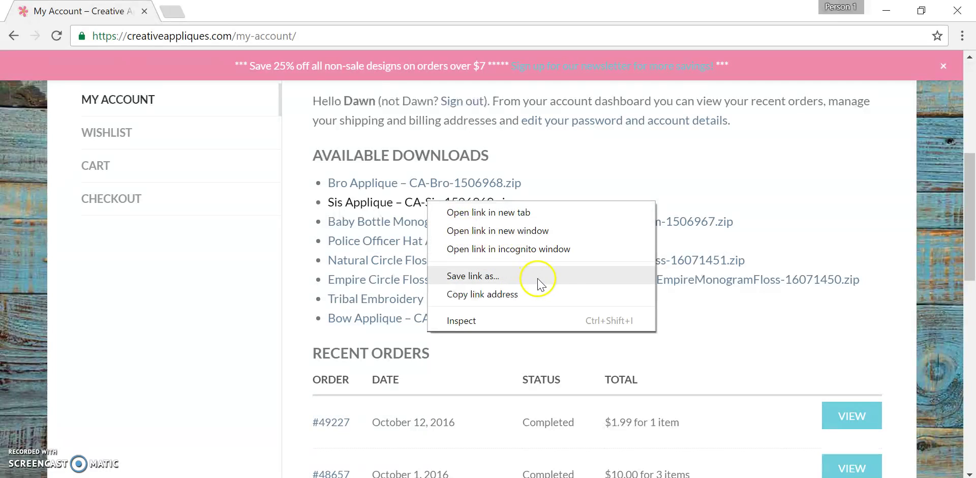
{"action": "left_click", "coordinate": [565, 283]}
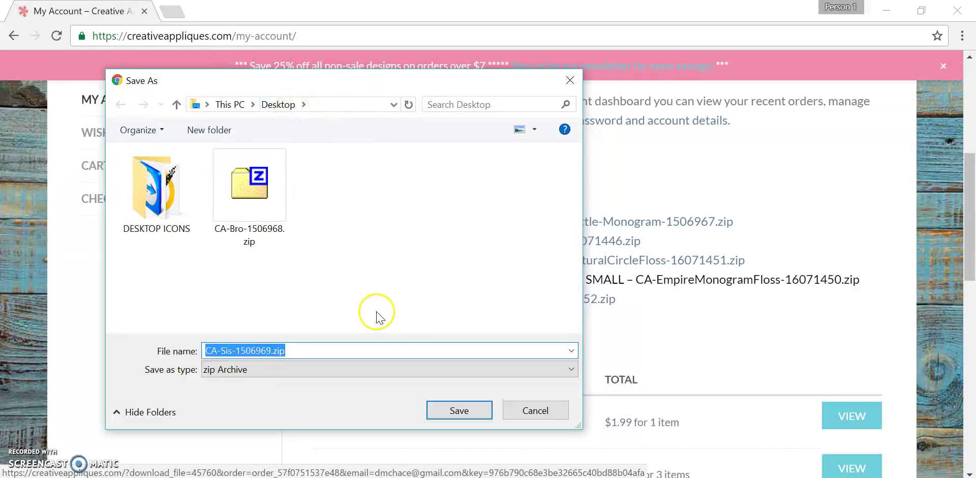
{"action": "left_click", "coordinate": [451, 412]}
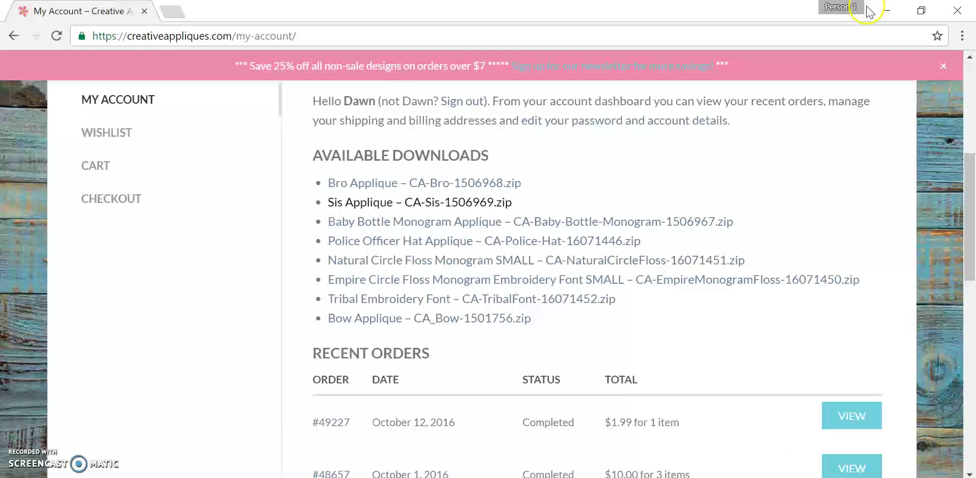
- Minimize the browser and extract CA-Bro-1506968.zip directly onto the desktop with 7-Zip's Extract Here
{"action": "left_click", "coordinate": [885, 11]}
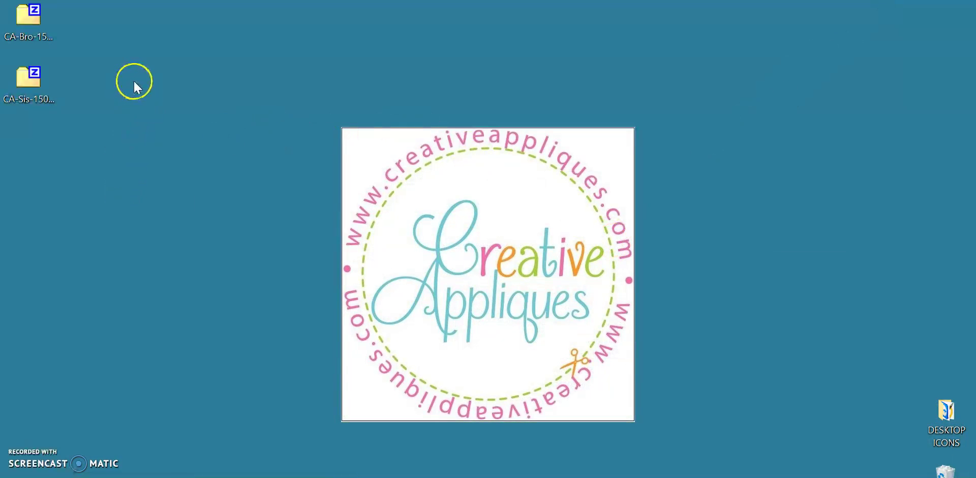
{"action": "left_click", "coordinate": [27, 19]}
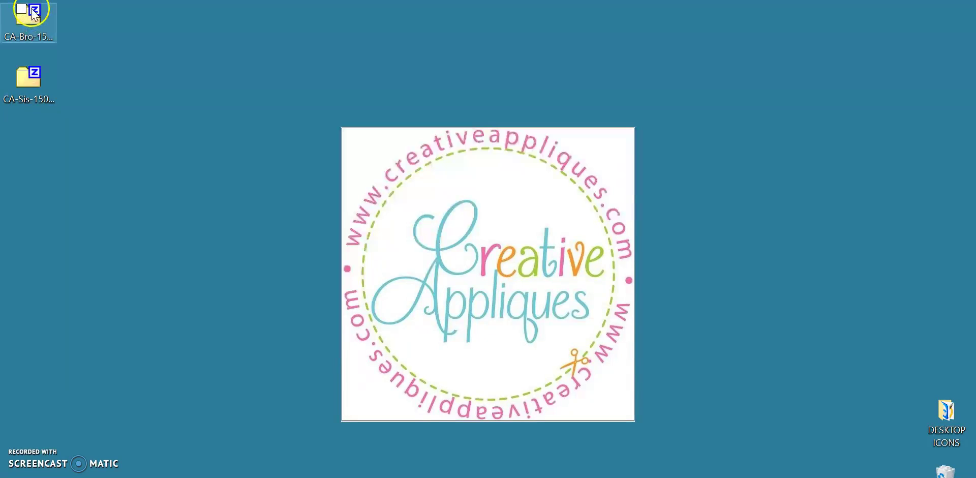
{"action": "left_click", "coordinate": [28, 17]}
{"action": "left_click", "coordinate": [81, 38]}
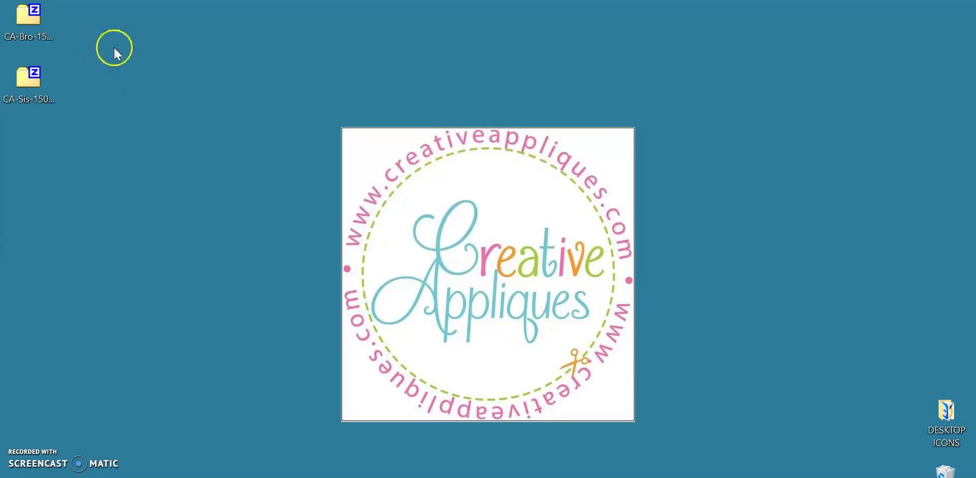
{"action": "left_click_drag", "start_coordinate": [54, 18], "coordinate": [29, 22]}
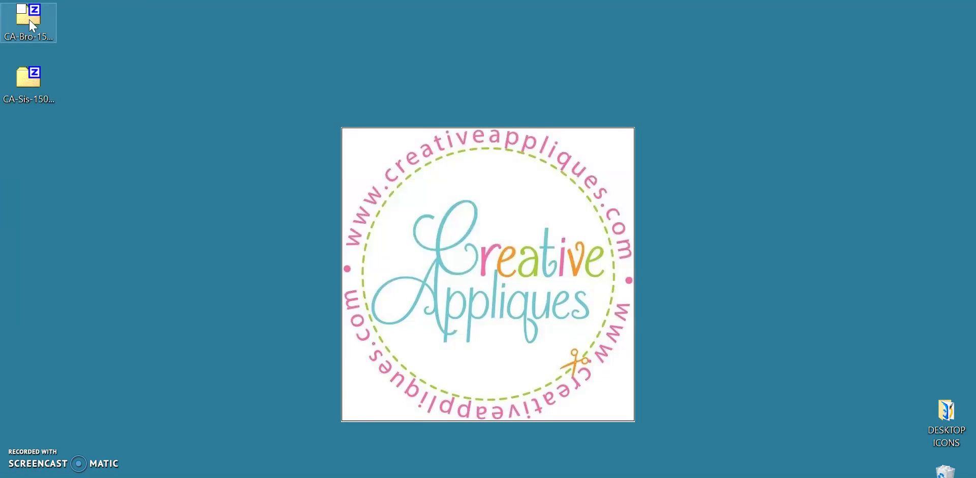
{"action": "right_click", "coordinate": [29, 20]}
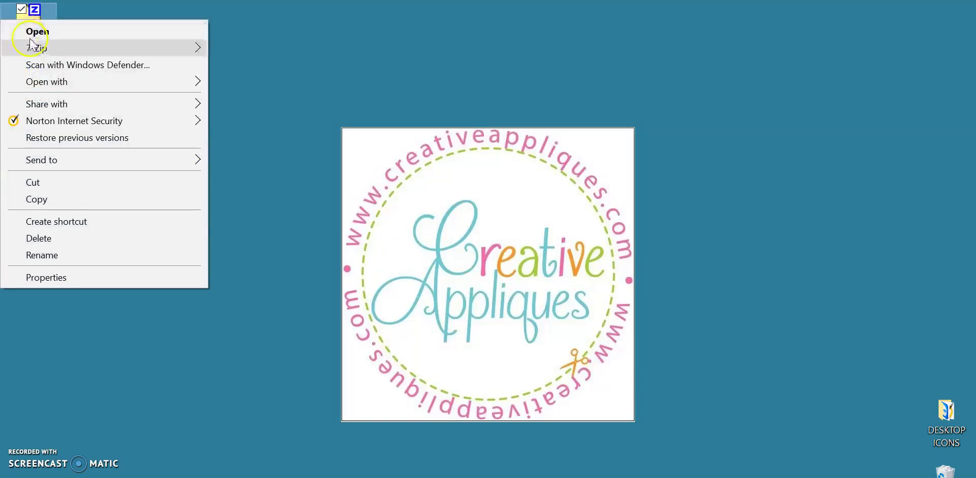
{"action": "mouse_move", "coordinate": [36, 51]}
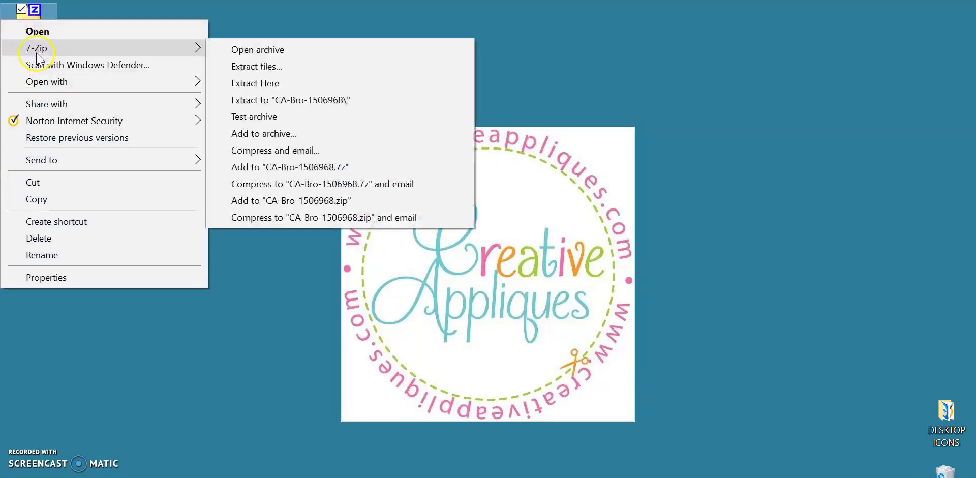
{"action": "left_click", "coordinate": [293, 84]}
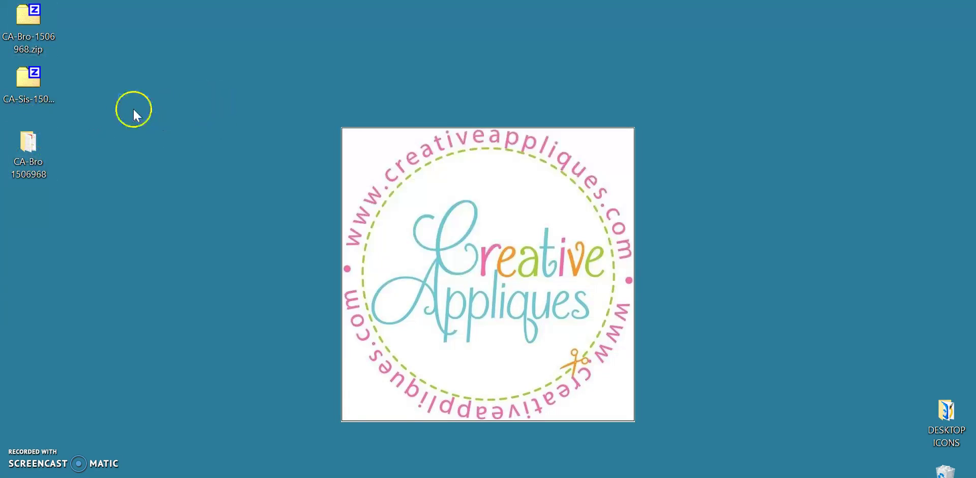
- Extract CA-Sis-1506969.zip with 7-Zip's Extract files into the suggested CA-Sis-1506969 folder on the Desktop
{"action": "right_click", "coordinate": [29, 87]}
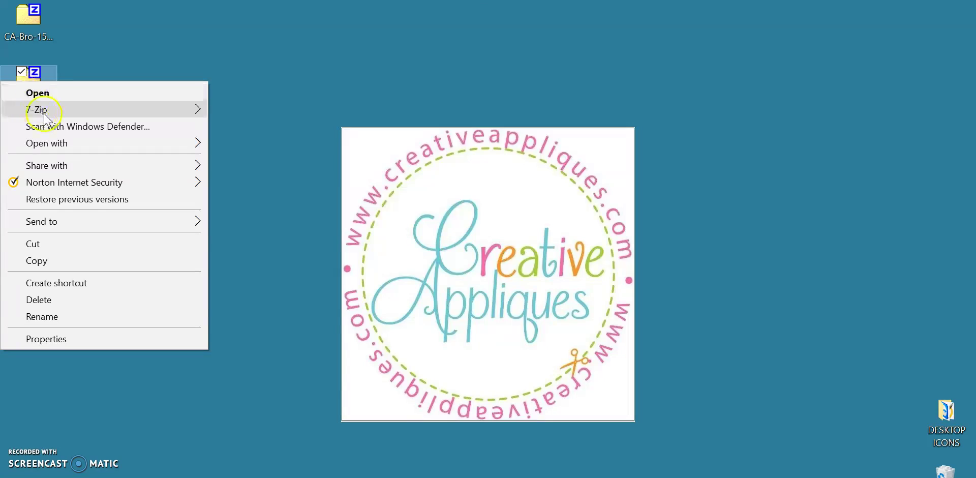
{"action": "mouse_move", "coordinate": [48, 116]}
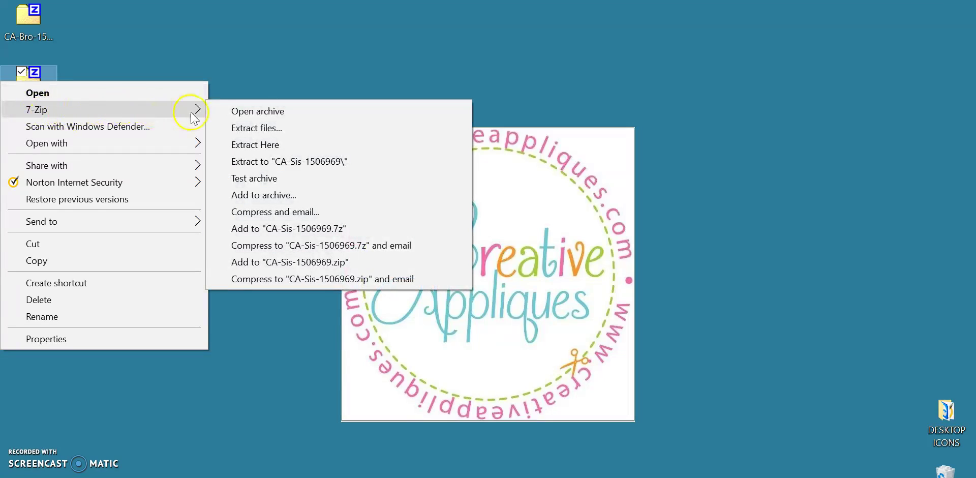
{"action": "left_click", "coordinate": [279, 130]}
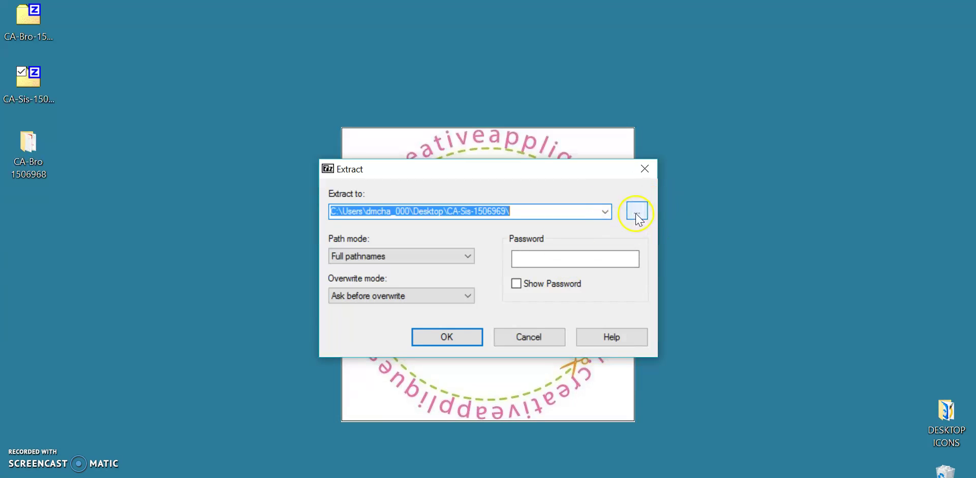
{"action": "left_click", "coordinate": [605, 212]}
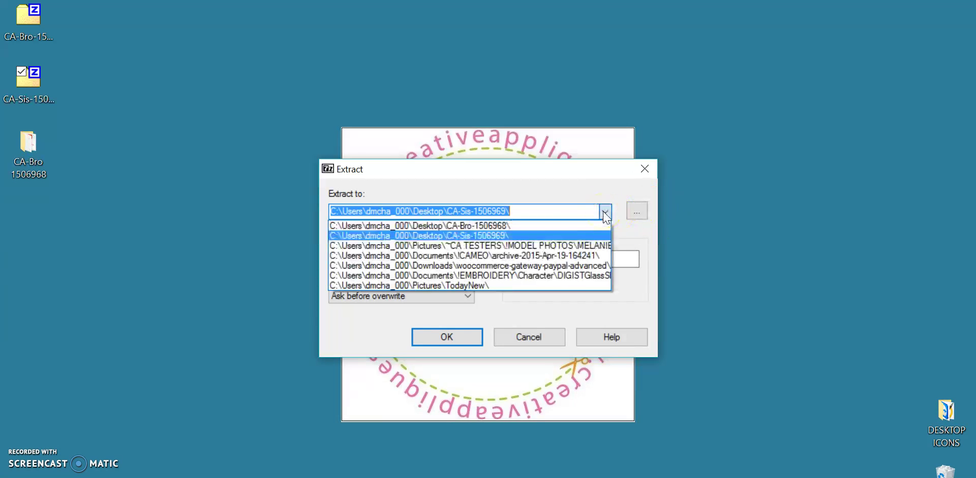
{"action": "left_click", "coordinate": [605, 211]}
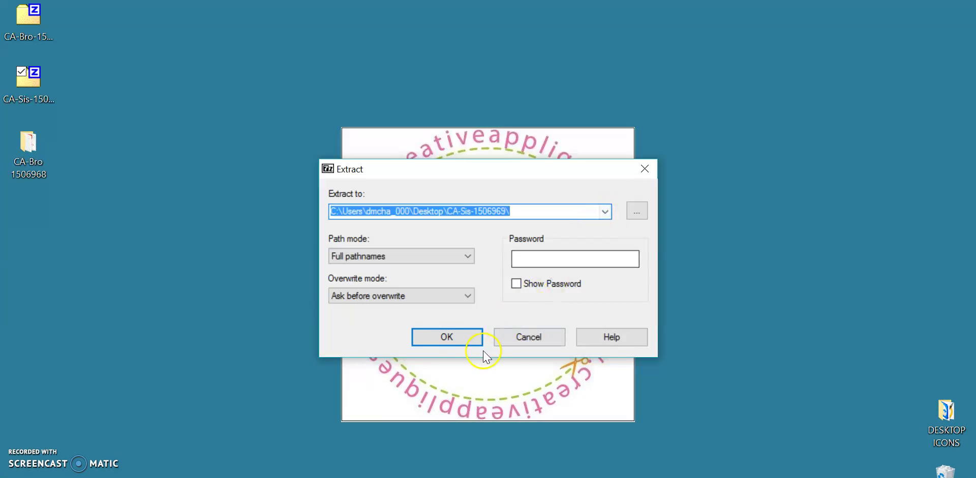
{"action": "left_click", "coordinate": [450, 337]}
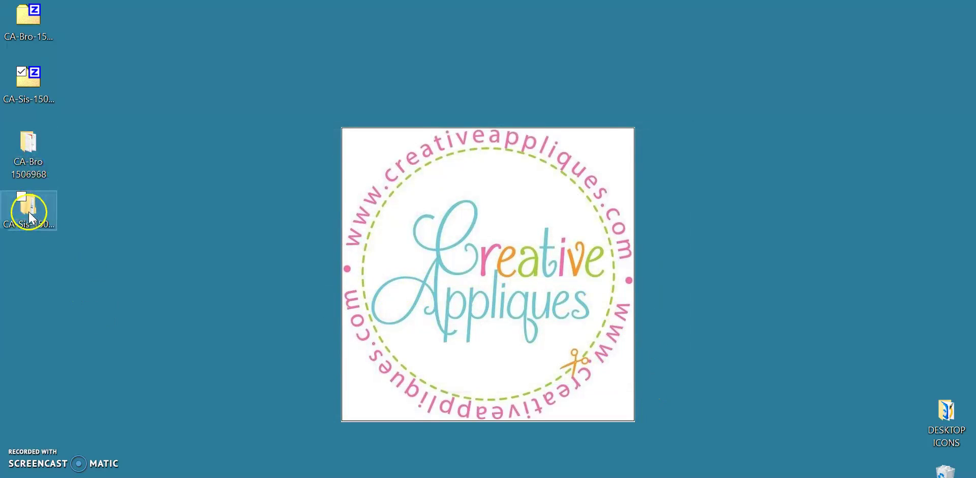
- Open the extracted CA-Bro 1506968 folder and go into its CA-PES format subfolder
{"action": "double_click", "coordinate": [28, 158]}
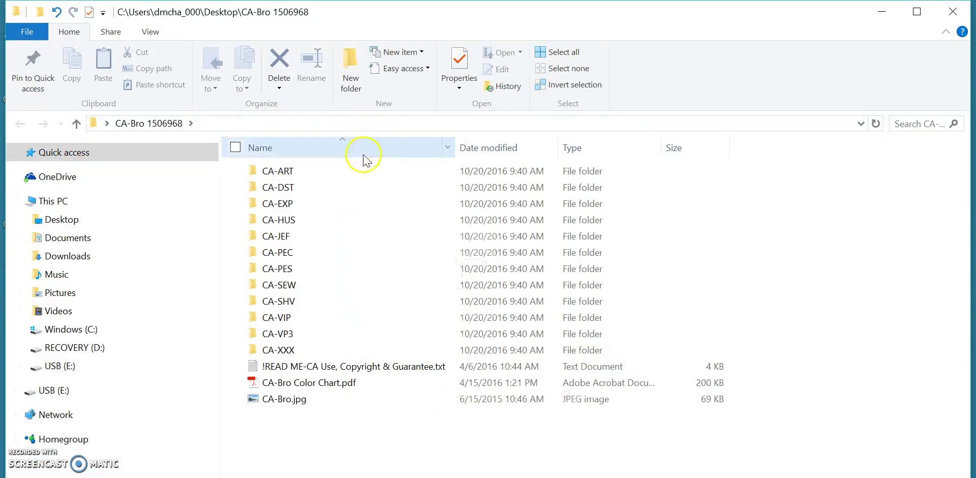
{"action": "left_click", "coordinate": [15, 201]}
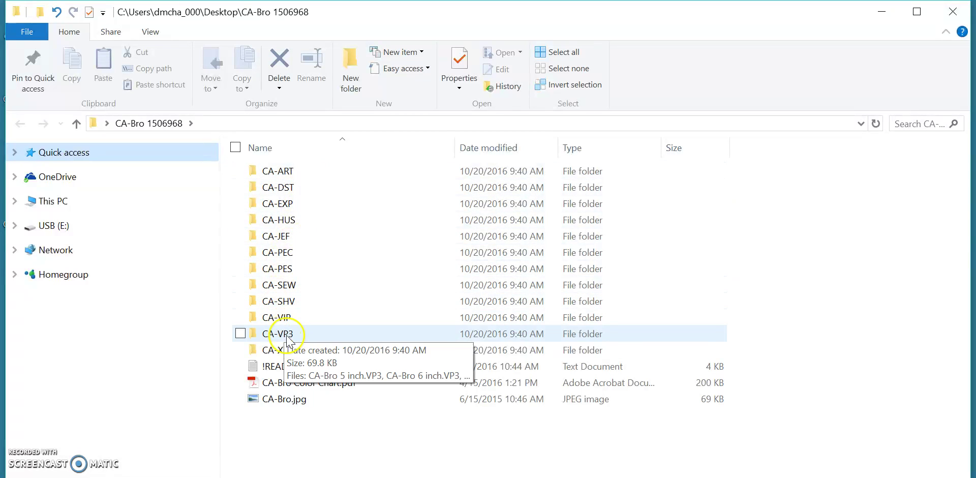
{"action": "mouse_move", "coordinate": [288, 354]}
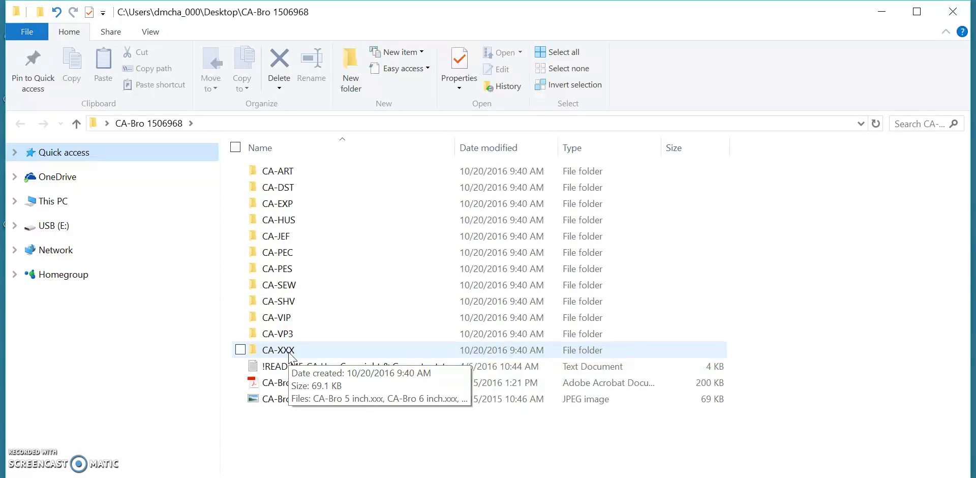
{"action": "left_click", "coordinate": [298, 355]}
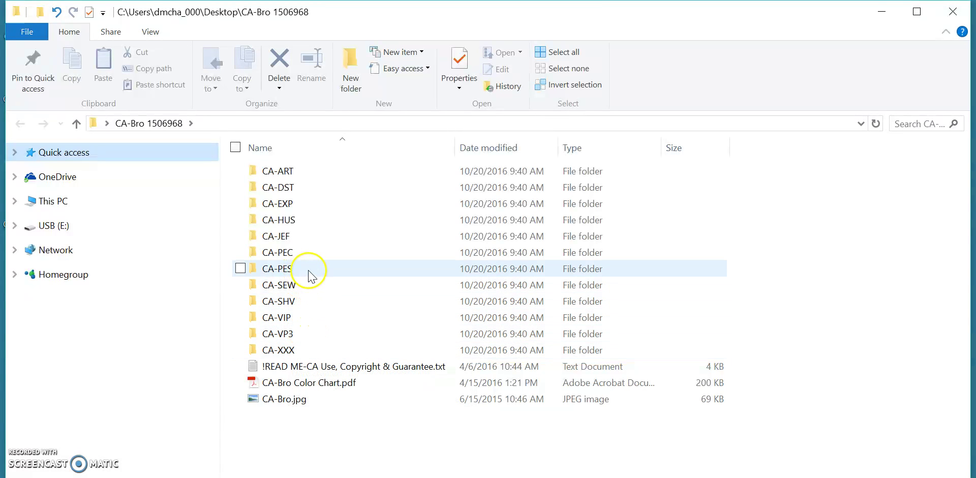
{"action": "mouse_move", "coordinate": [311, 273]}
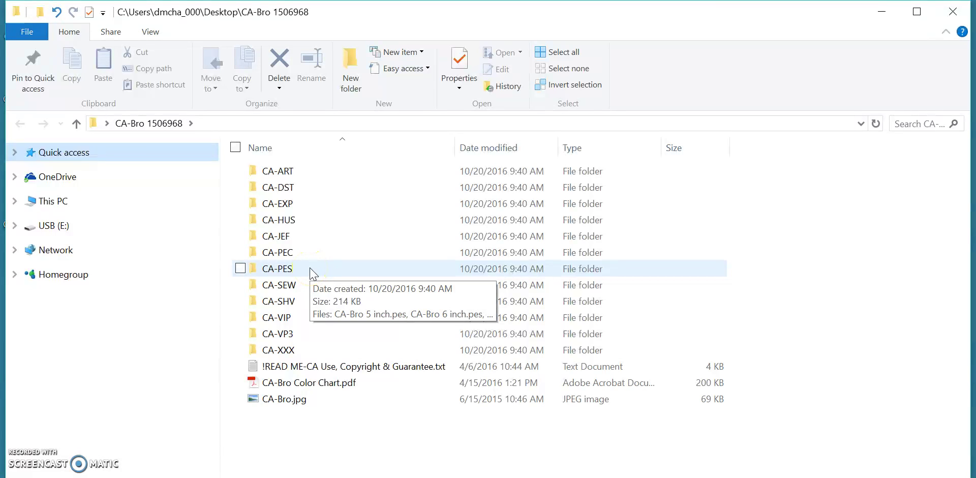
{"action": "double_click", "coordinate": [311, 272]}
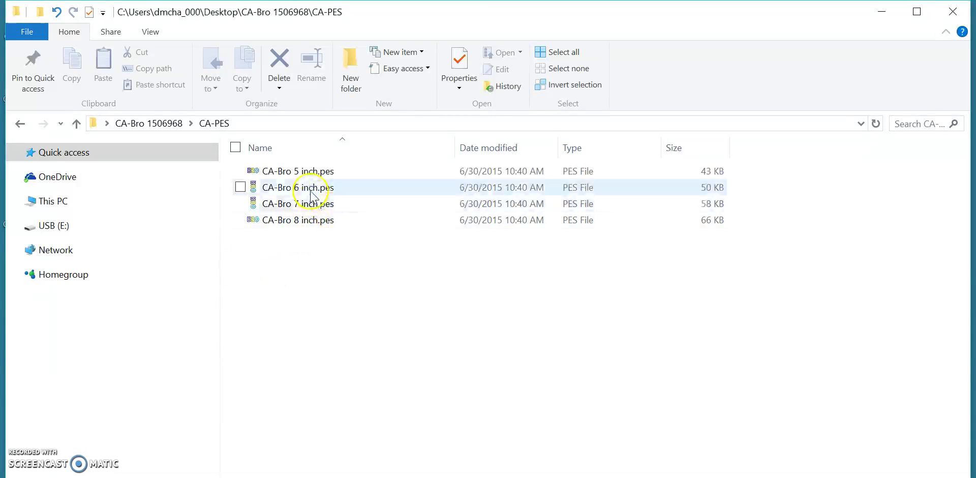
- Copy CA-Bro 5 inch.pes from the CA-PES folder to the USB (E:) drive
{"action": "left_click", "coordinate": [317, 176]}
{"action": "left_click", "coordinate": [317, 176]}
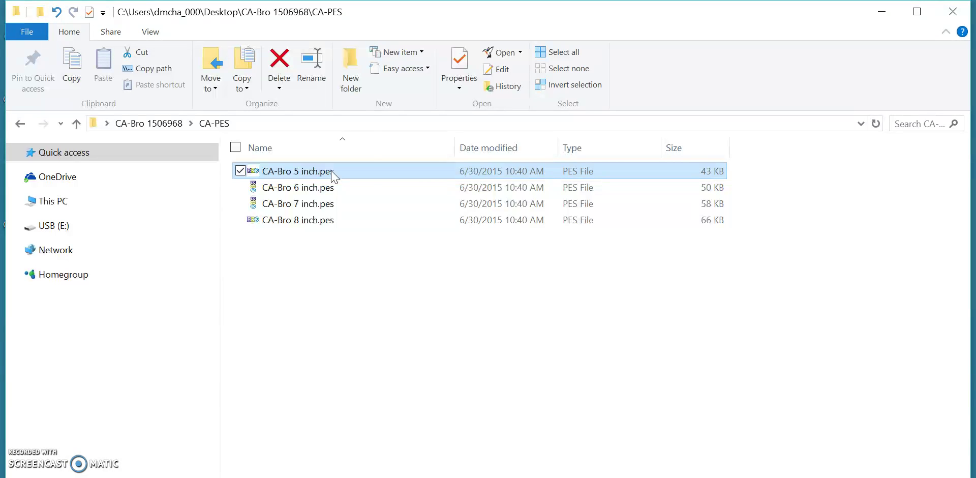
{"action": "left_click_drag", "start_coordinate": [334, 175], "coordinate": [131, 232]}
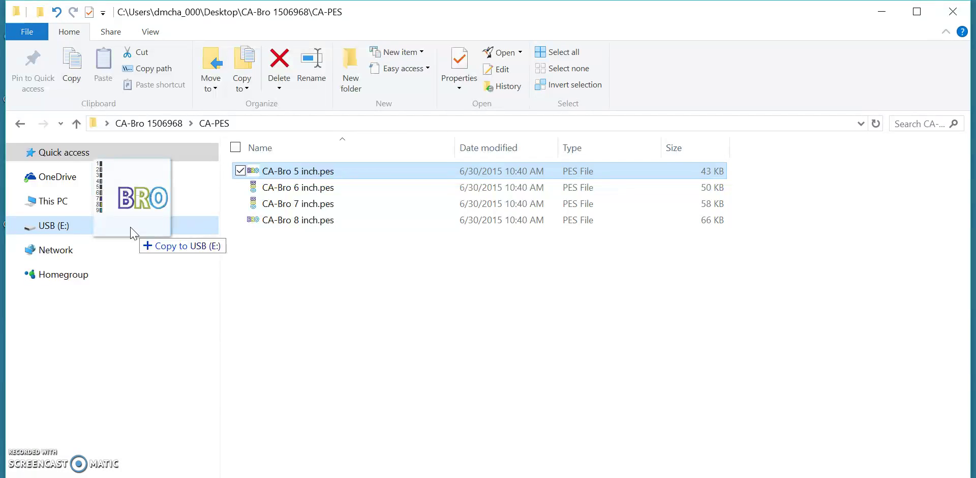
{"action": "left_click_drag", "start_coordinate": [133, 232], "coordinate": [133, 233]}
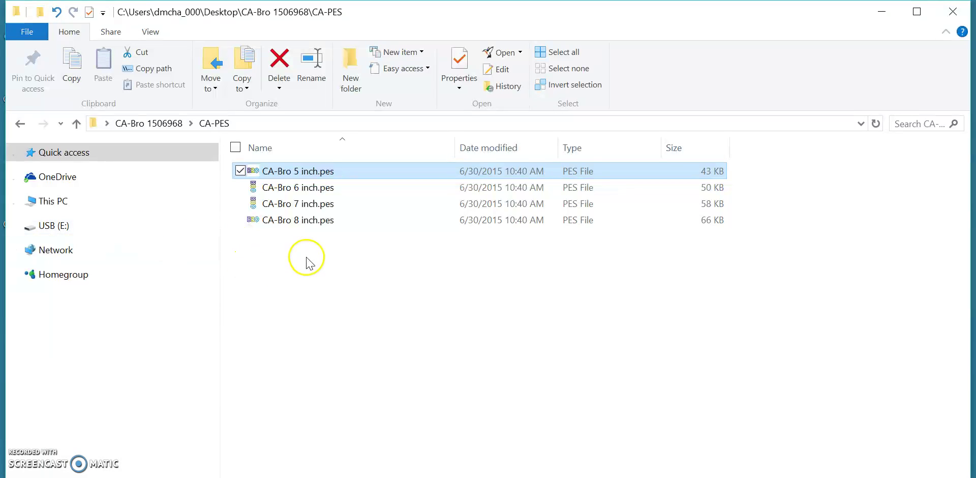
{"action": "left_click", "coordinate": [307, 263]}
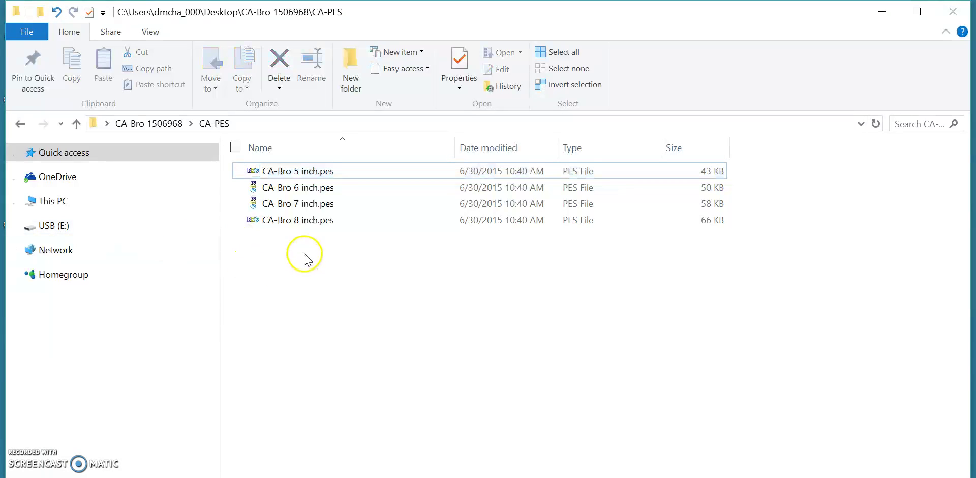
- Copy CA-Bro 6 inch.pes from the CA-PES folder to the USB (E:) drive and open the drive to check its files
{"action": "left_click", "coordinate": [319, 192]}
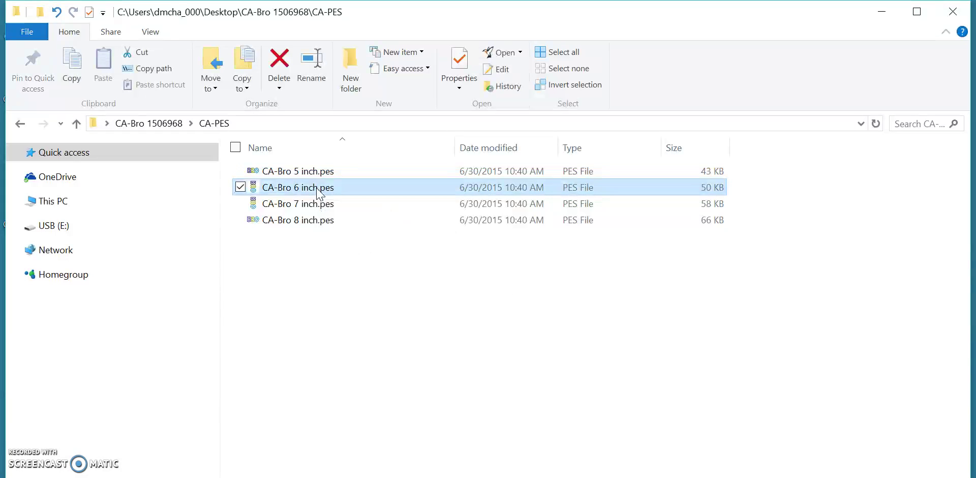
{"action": "left_click_drag", "start_coordinate": [316, 192], "coordinate": [62, 228]}
{"action": "left_click_drag", "start_coordinate": [264, 244], "coordinate": [145, 229]}
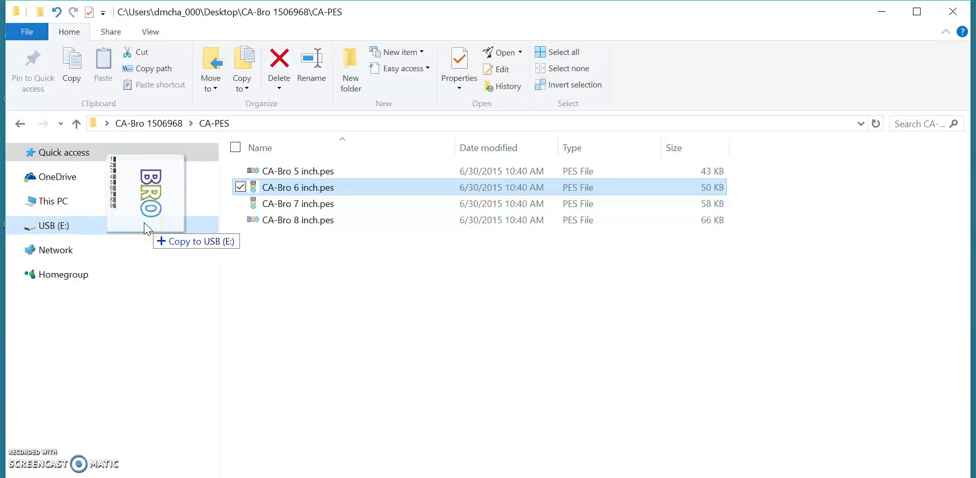
{"action": "left_click_drag", "start_coordinate": [145, 229], "coordinate": [144, 231]}
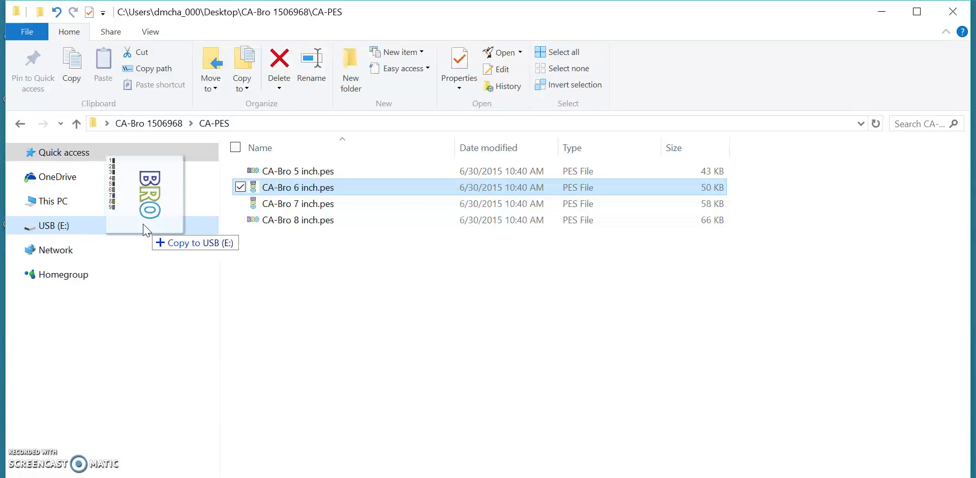
{"action": "left_click_drag", "start_coordinate": [145, 229], "coordinate": [145, 231]}
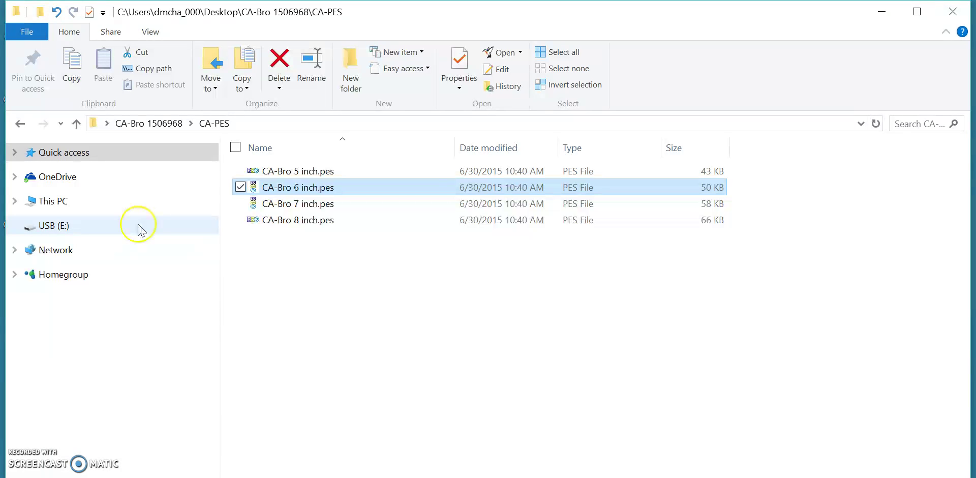
{"action": "left_click", "coordinate": [43, 229]}
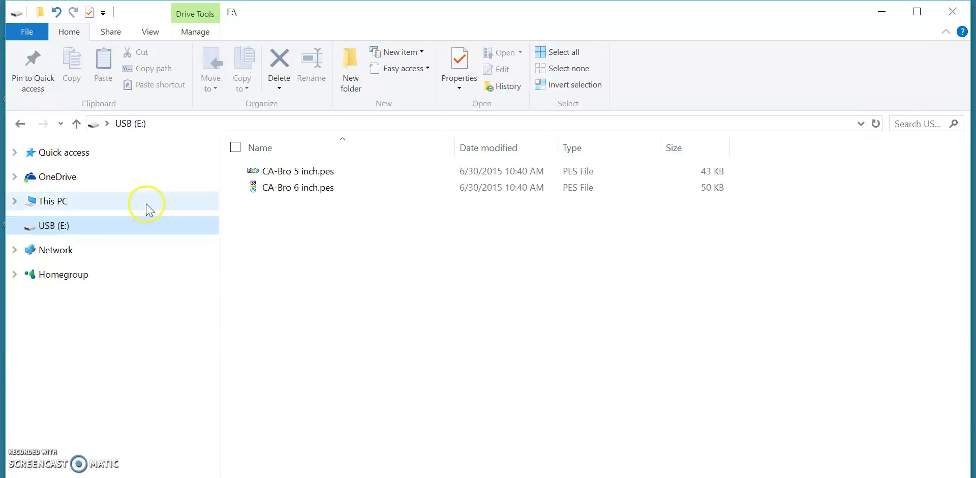
- Eject the USB (E:) drive safely and dismiss the Norton LiveUpdate restart window without restarting
{"action": "right_click", "coordinate": [118, 233]}
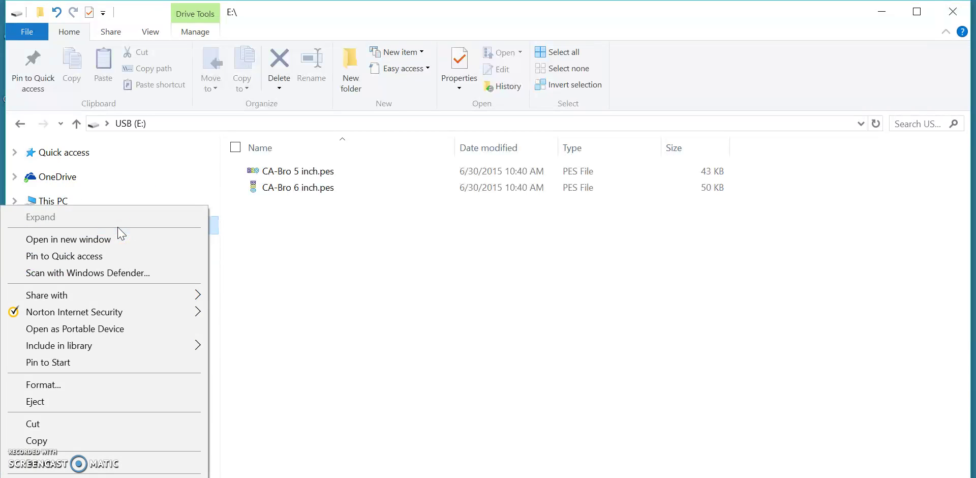
{"action": "left_click", "coordinate": [33, 403]}
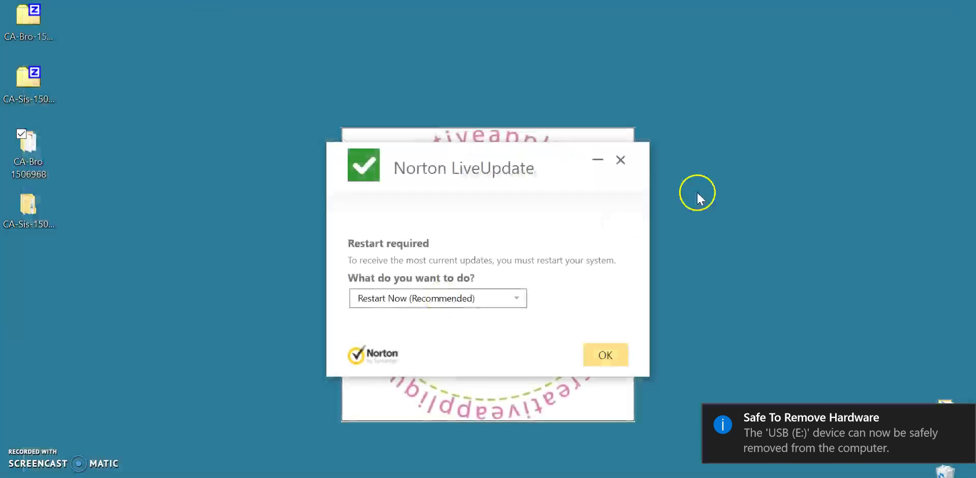
{"action": "left_click", "coordinate": [620, 160]}
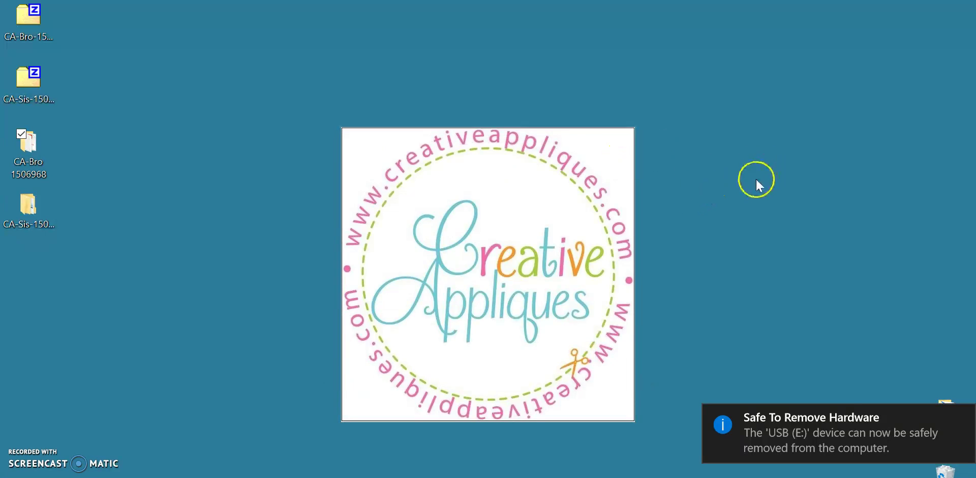